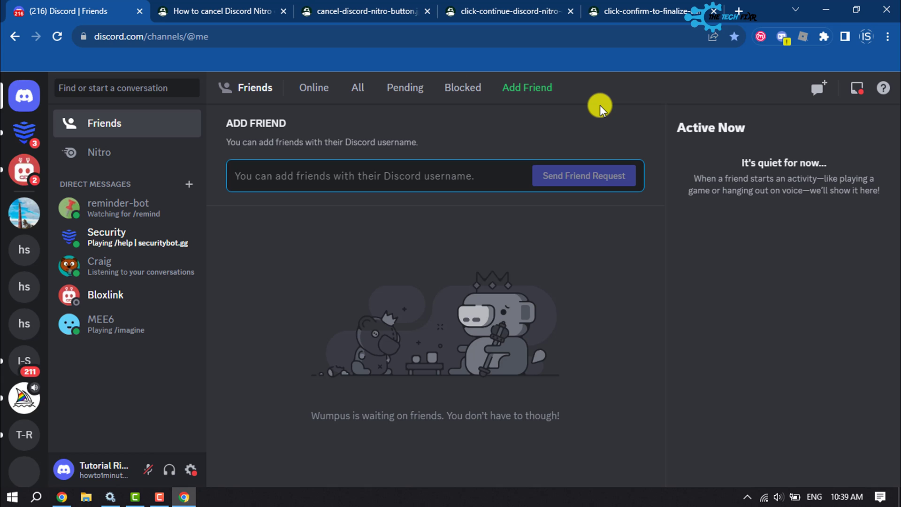
- Reach the account's User Settings from the gear beside the username
{"action": "left_click", "coordinate": [191, 470]}
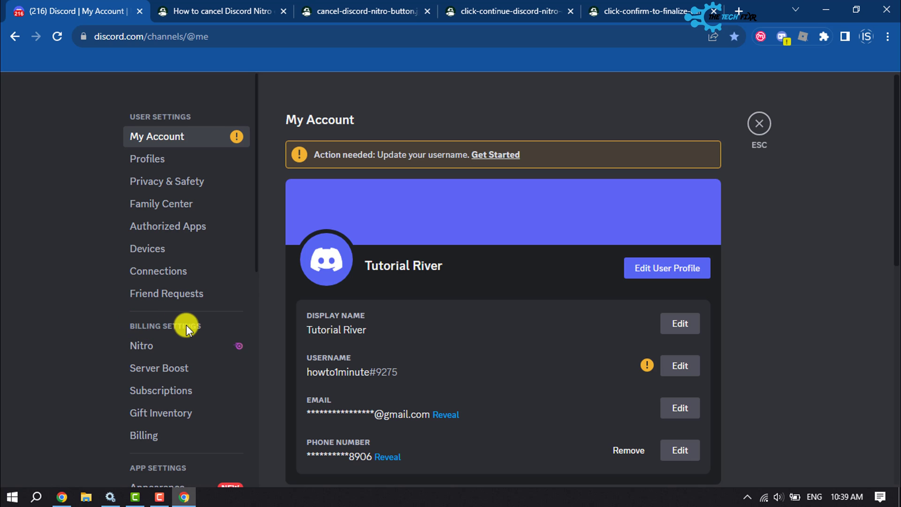
- Show the Subscriptions page listing the active yearly Nitro plan under Billing Settings
{"action": "left_click", "coordinate": [170, 399]}
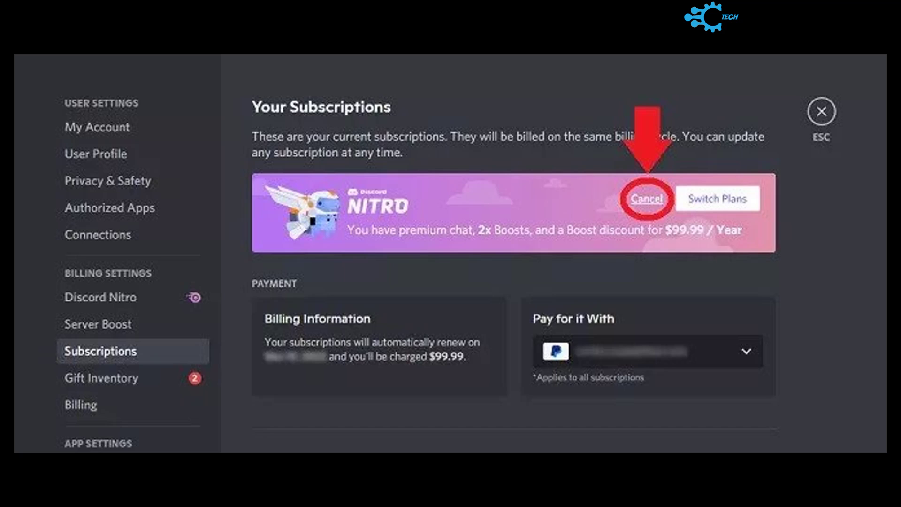